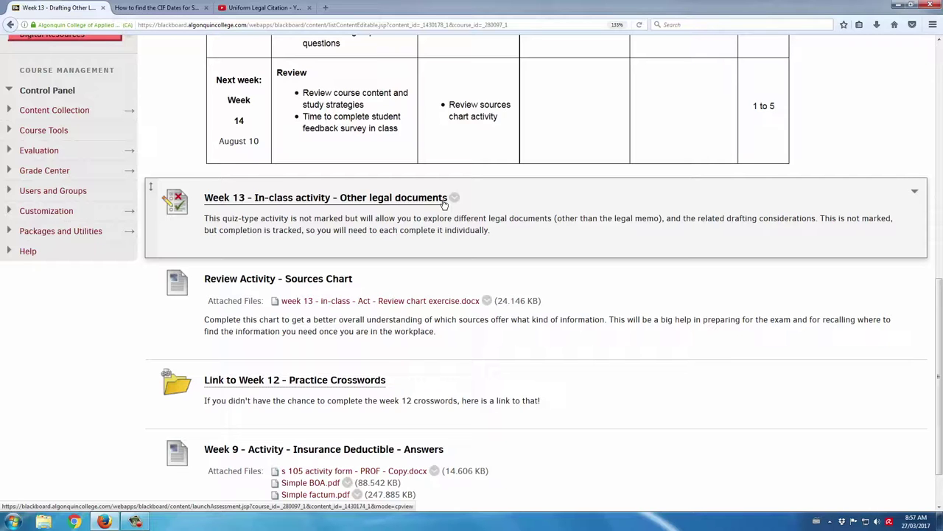
Step: Start the Week 13 in-class activity preview and answer the first blank with 'client'
left_click(440, 202)
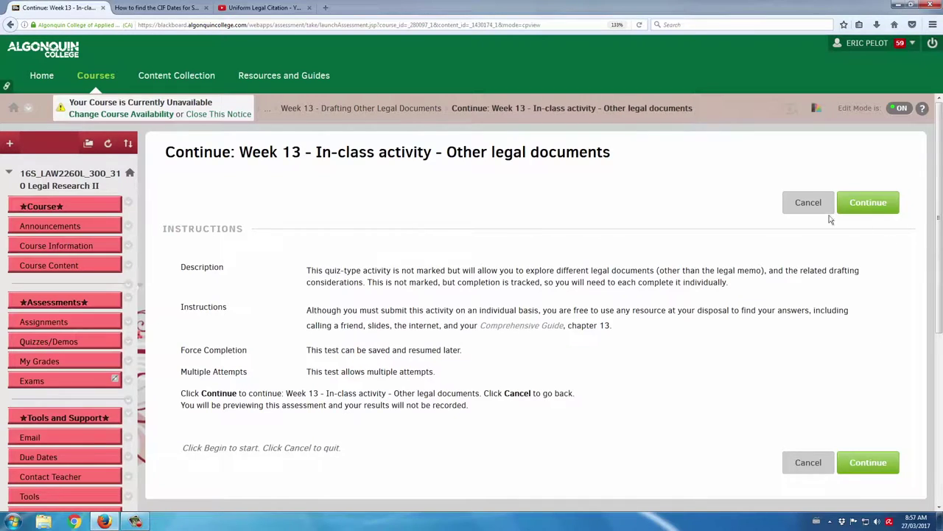
left_click(855, 211)
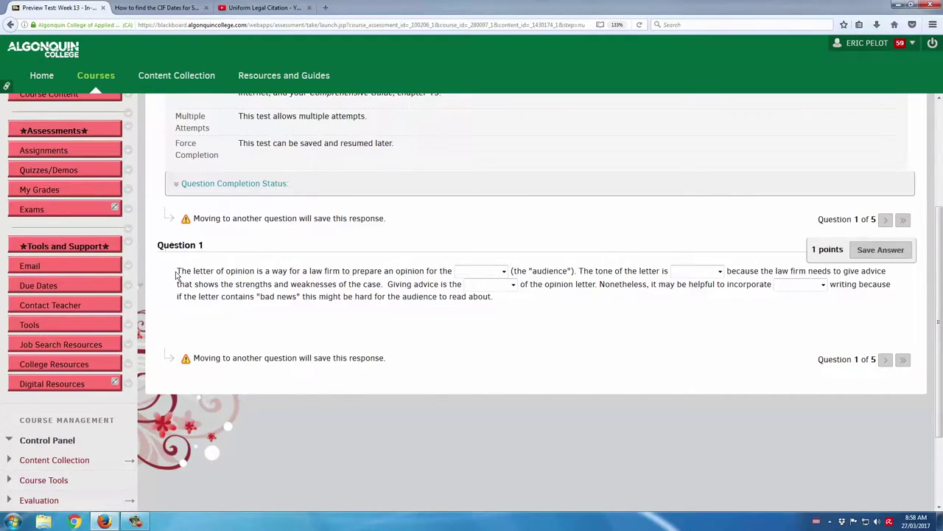
left_click(485, 274)
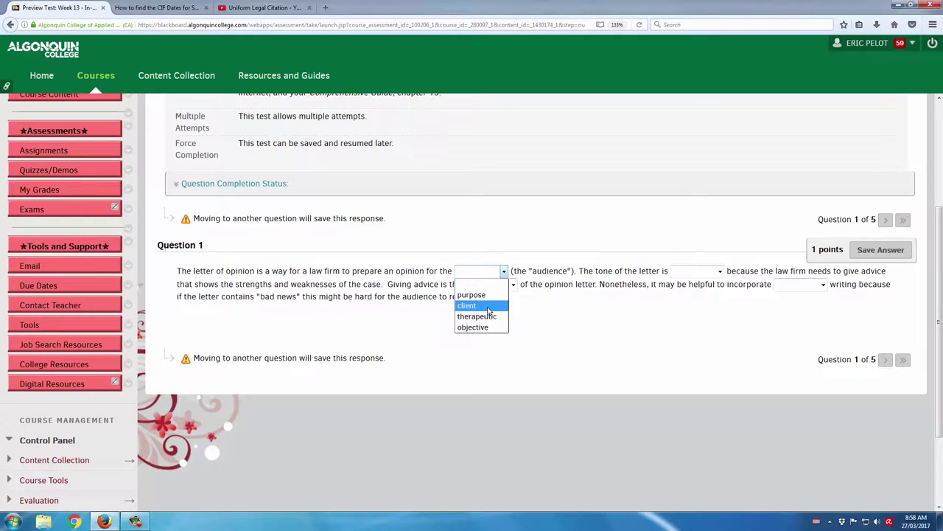
left_click(488, 306)
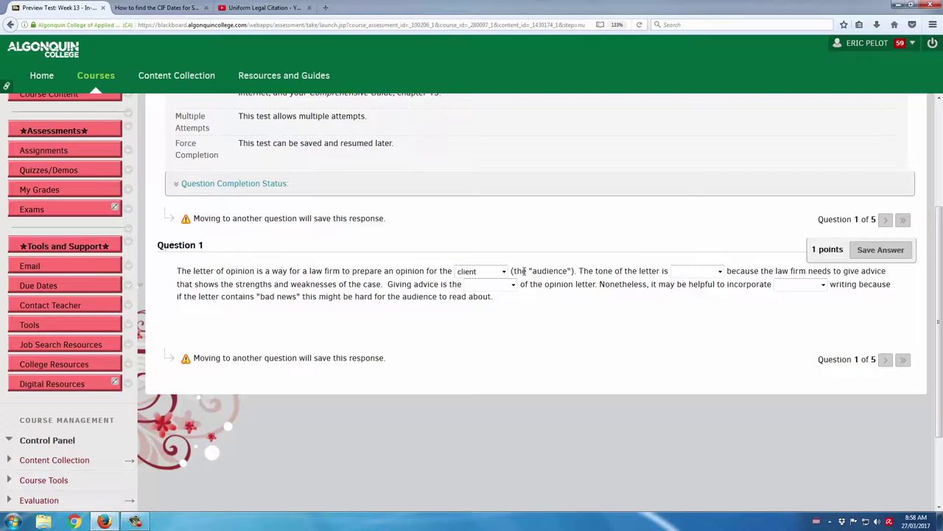
Step: Fill the remaining Question 1 blanks with 'objective', 'purpose' and 'therapeutic'
left_click(693, 277)
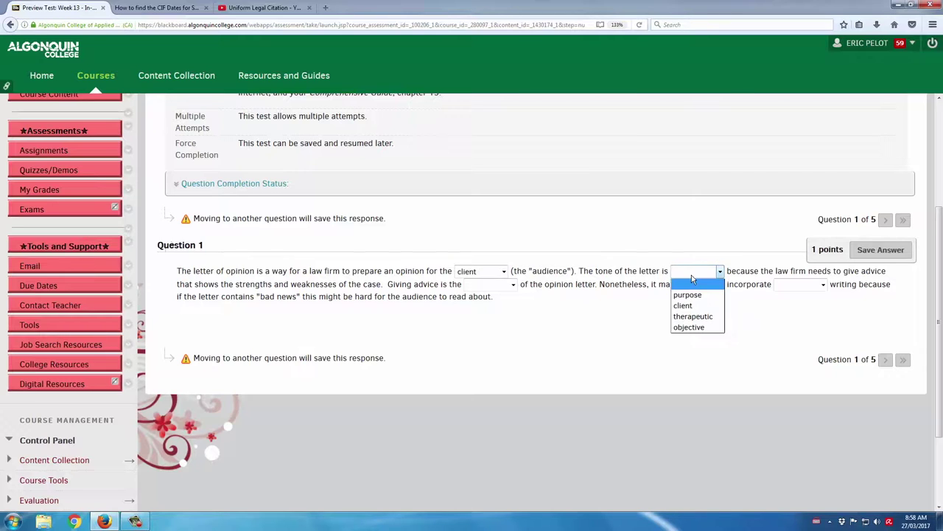
left_click(697, 327)
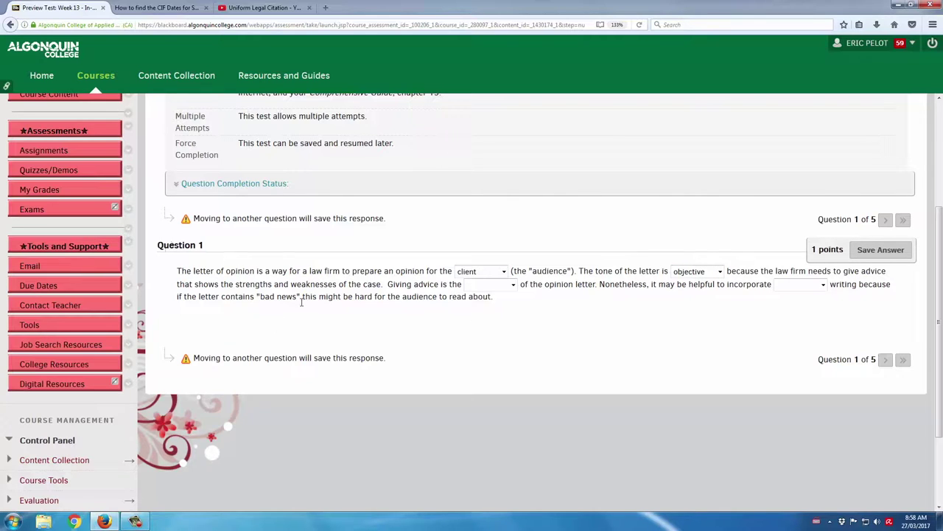
left_click(496, 286)
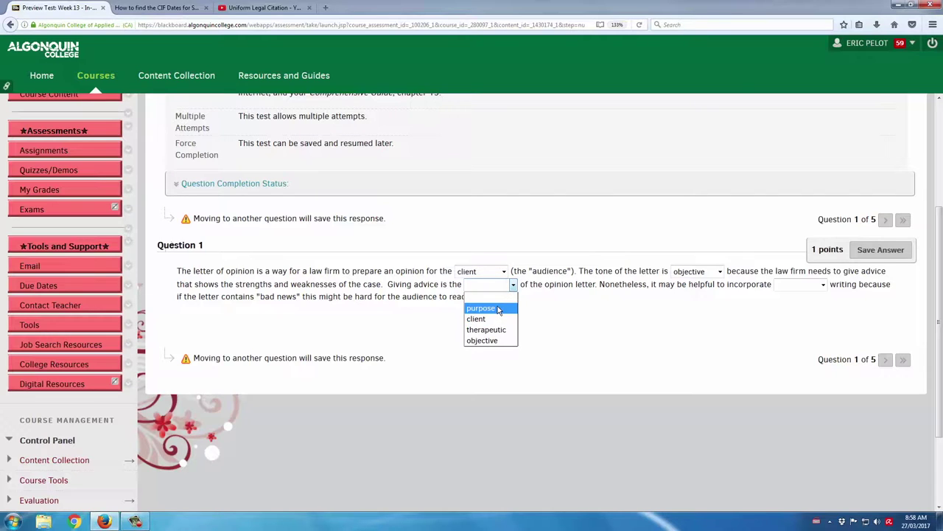
left_click(498, 308)
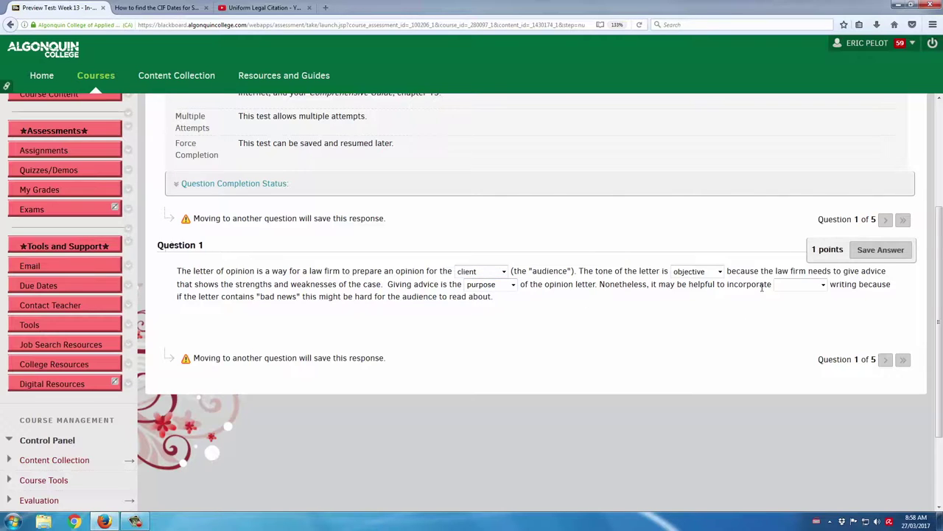
left_click(807, 288)
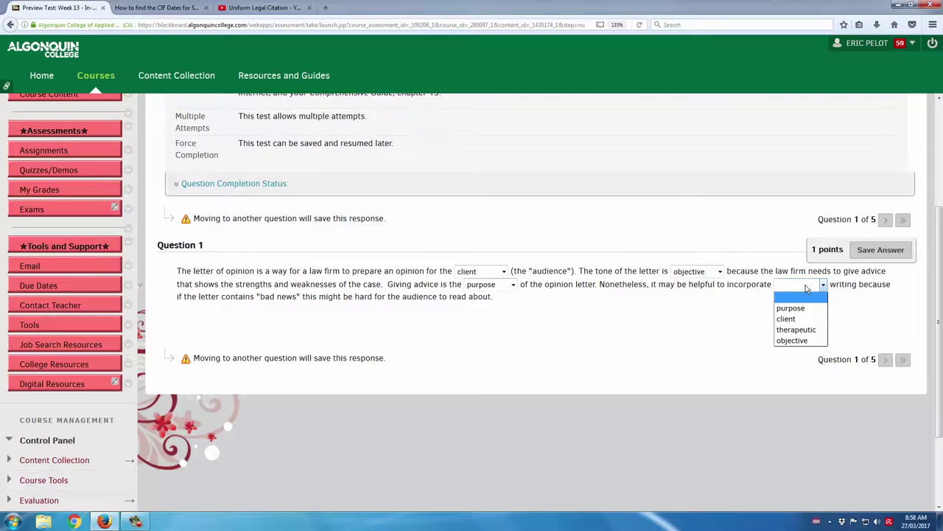
left_click(806, 334)
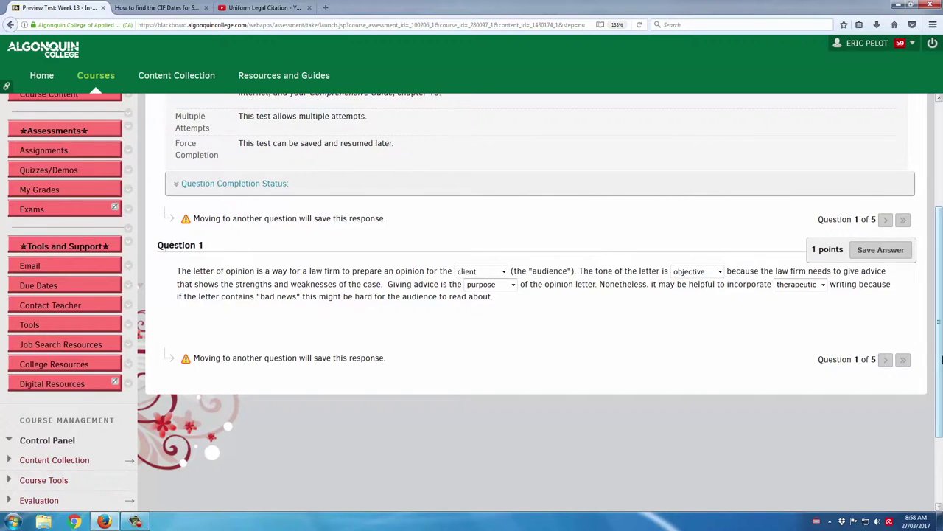
left_click_drag(939, 361, 939, 355)
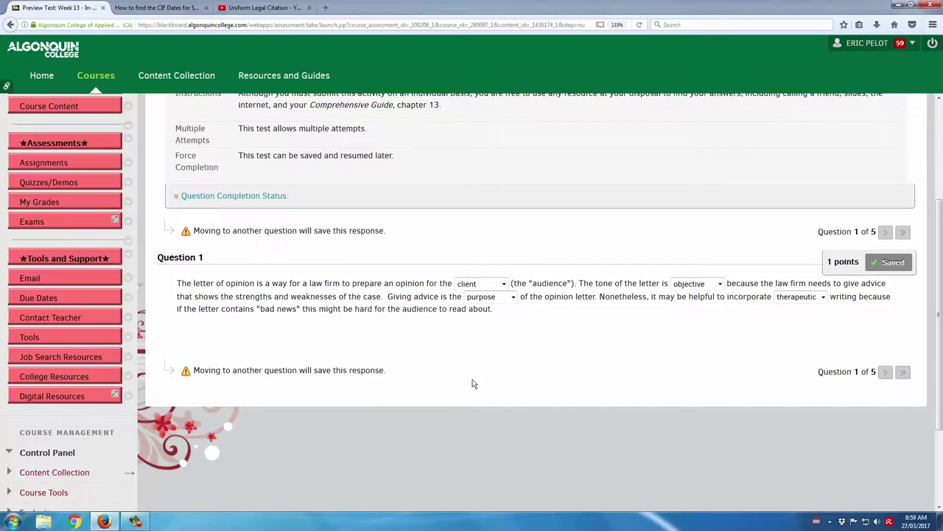
Step: Leave the test preview for Course Content, confirming Leave Page
scroll(940, 390, "up", 3)
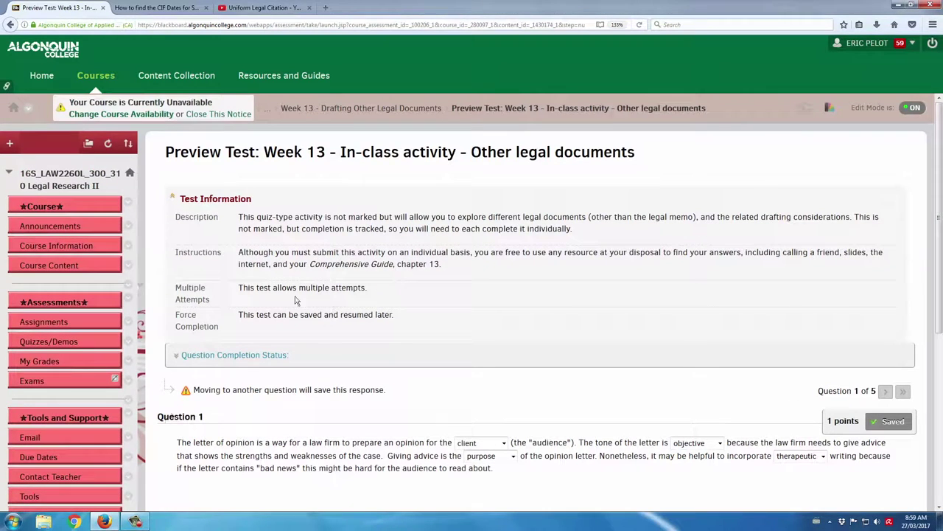
left_click(77, 268)
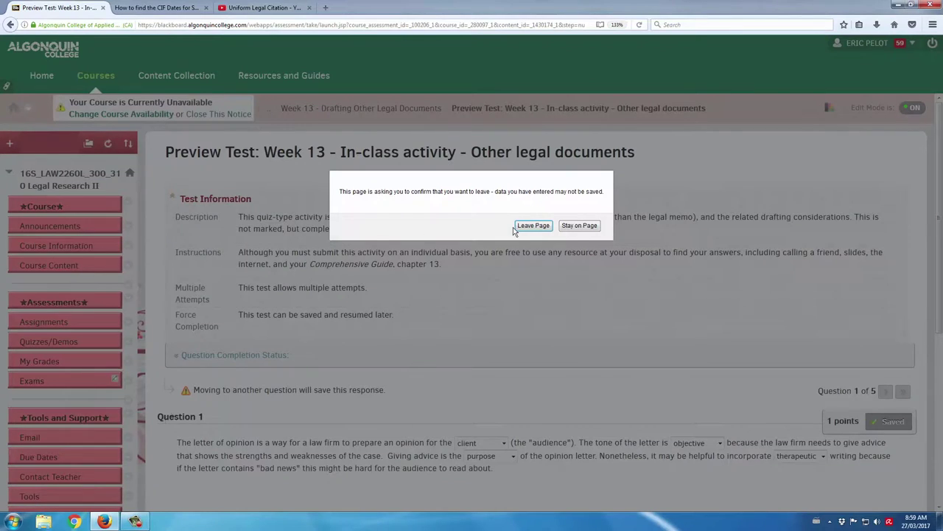
left_click(535, 227)
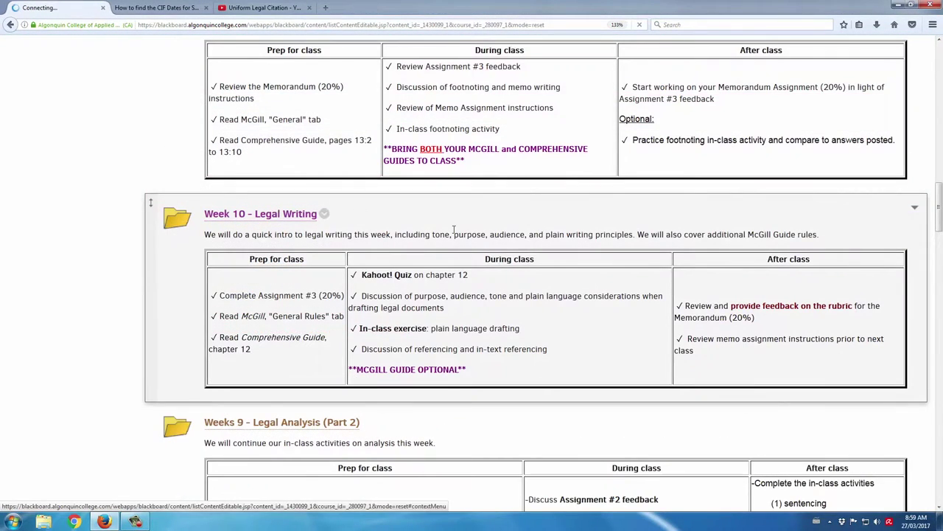
Step: Open the Week 10 - Legal Writing folder and scroll to its Kahoot quiz links
scroll(926, 273, "down", 15)
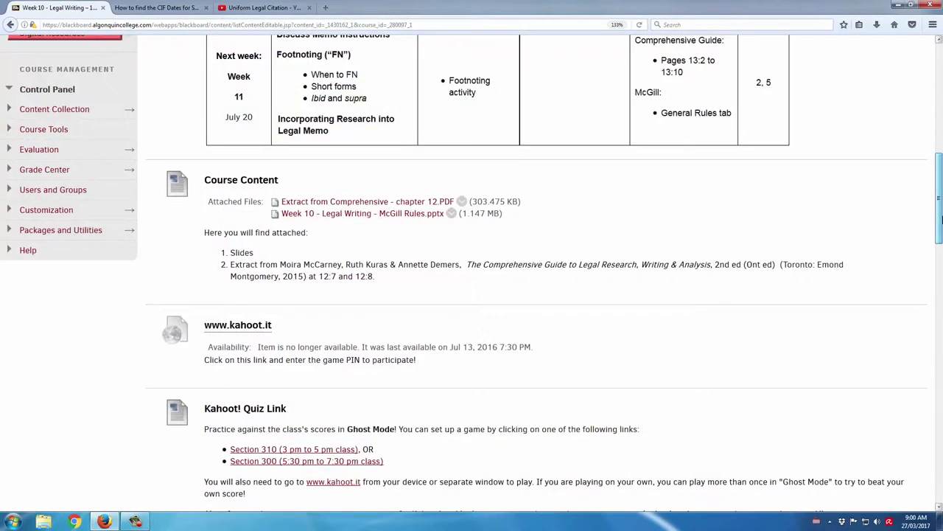
scroll(927, 274, "down", 3)
scroll(926, 273, "down", 2)
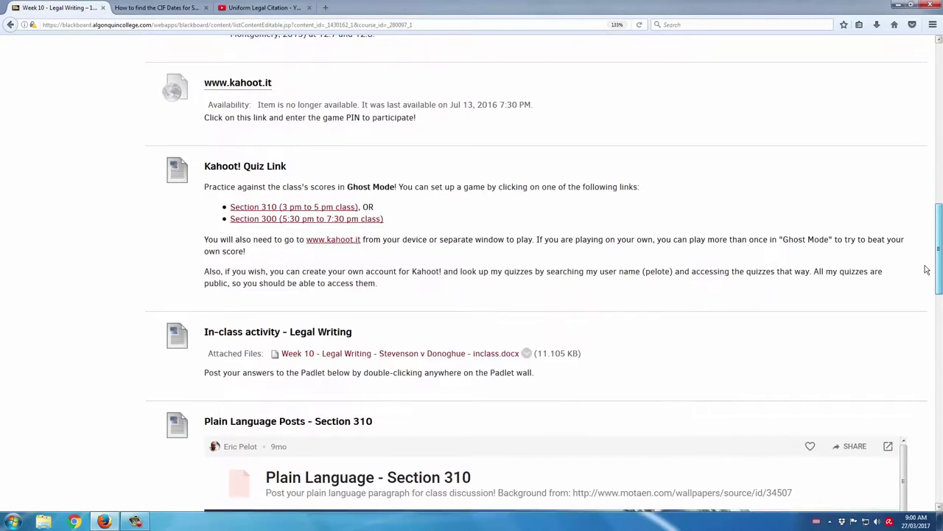
scroll(926, 274, "up", 1)
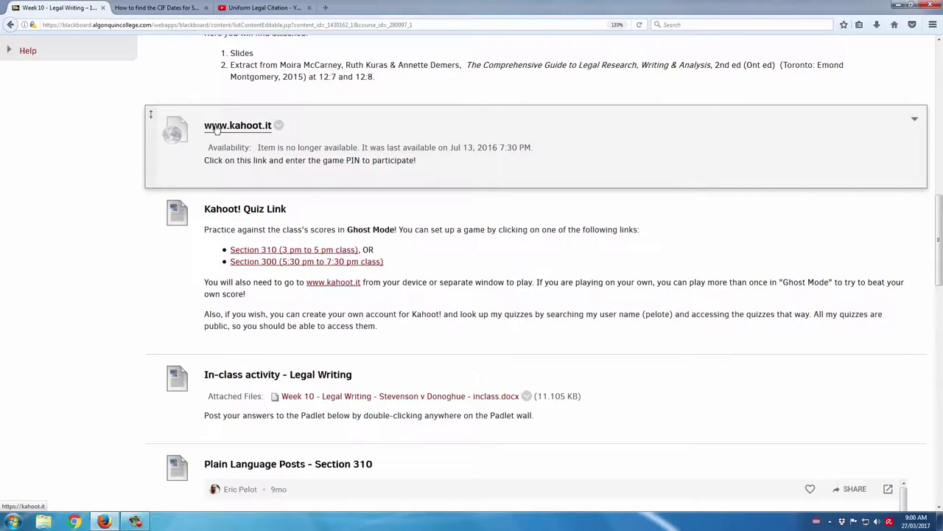
left_click(293, 148)
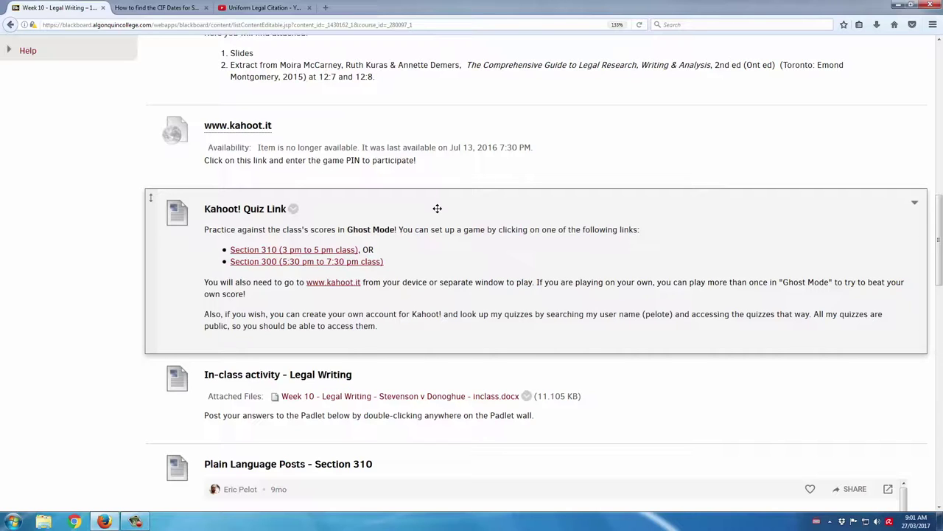
scroll(874, 286, "down", 1)
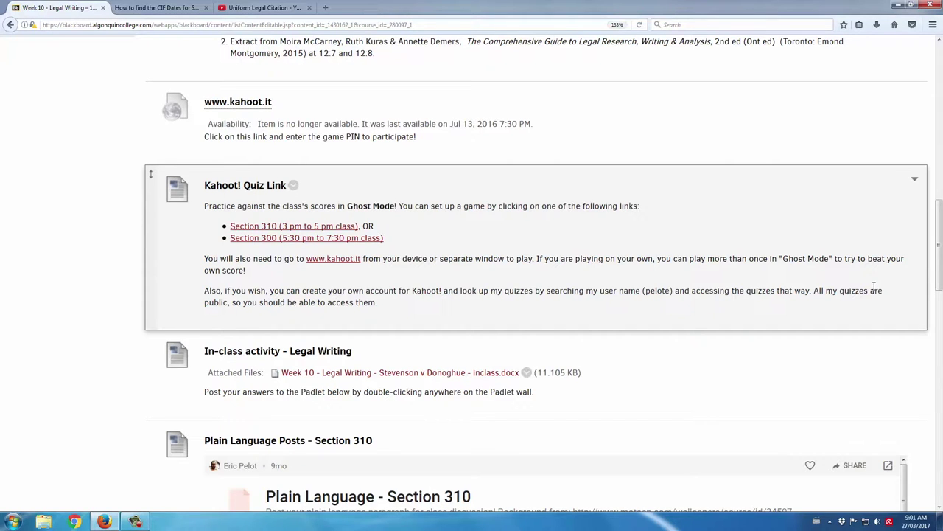
left_click_drag(939, 236, 940, 244)
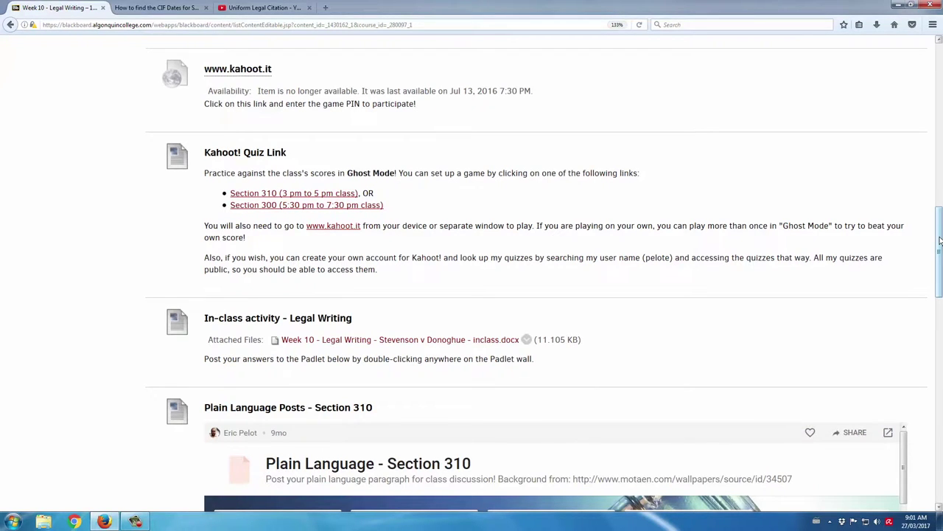
left_click_drag(941, 241, 941, 245)
Step: Browse the Section 310 Padlet posts, then go to the Legal Research I Announcements page
scroll(941, 245, "down", 3)
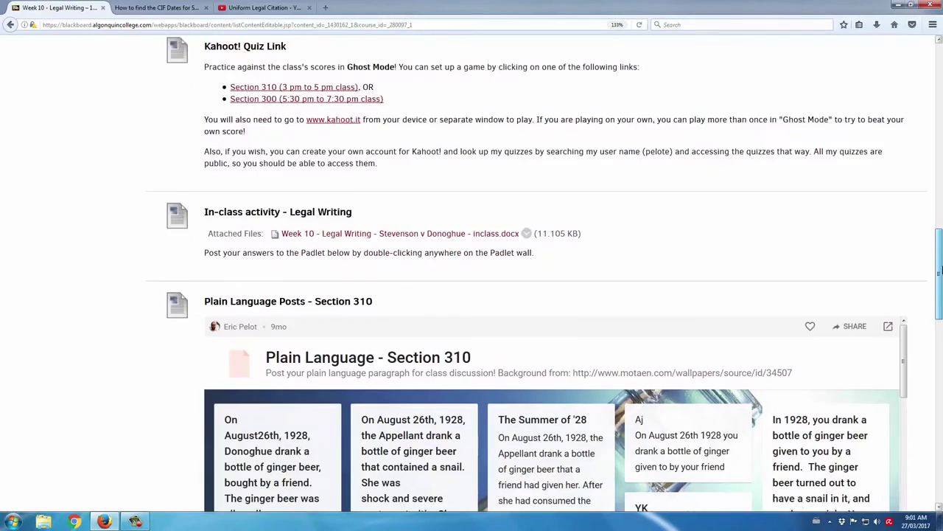
scroll(915, 208, "down", 3)
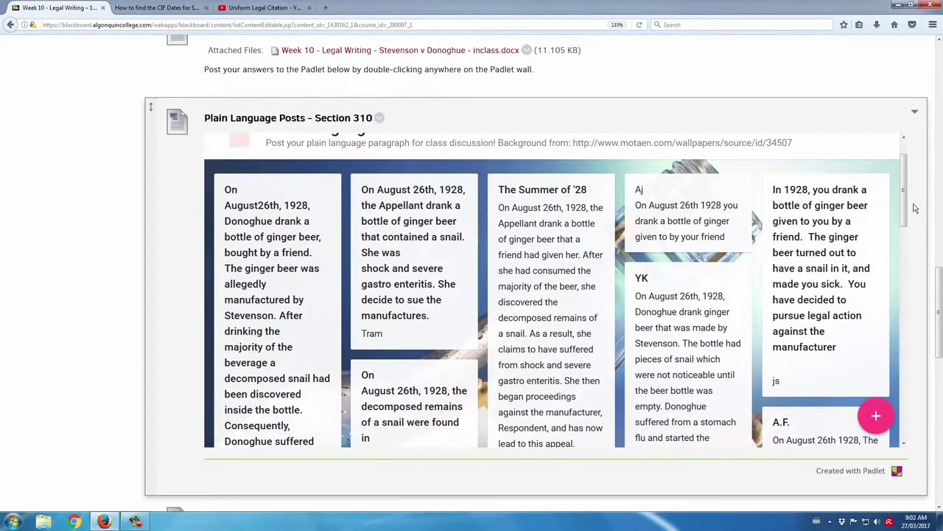
left_click_drag(904, 204, 908, 191)
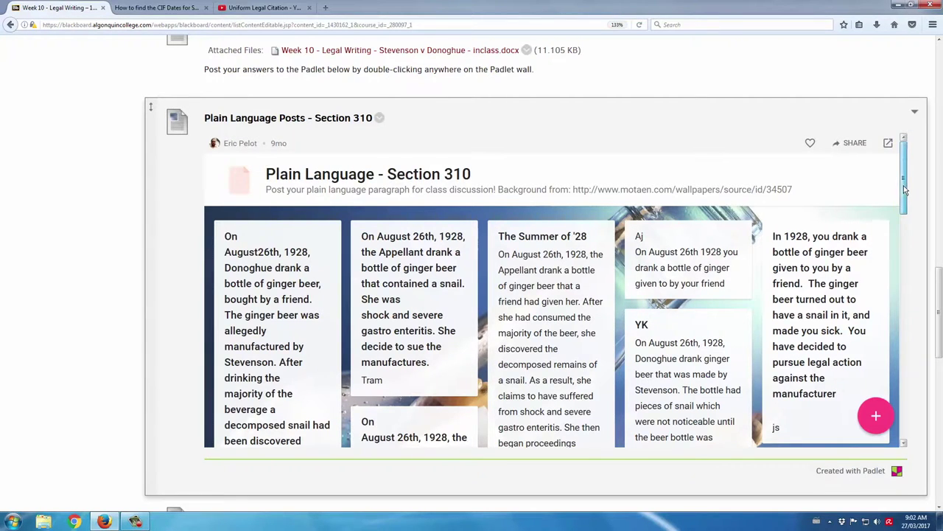
left_click_drag(908, 191, 935, 257)
scroll(750, 207, "down", 5)
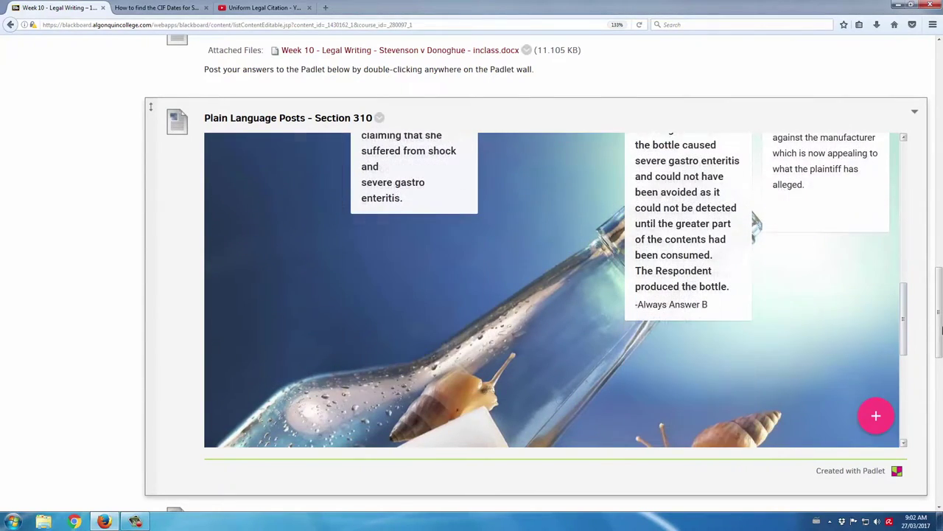
left_click_drag(903, 337, 902, 190)
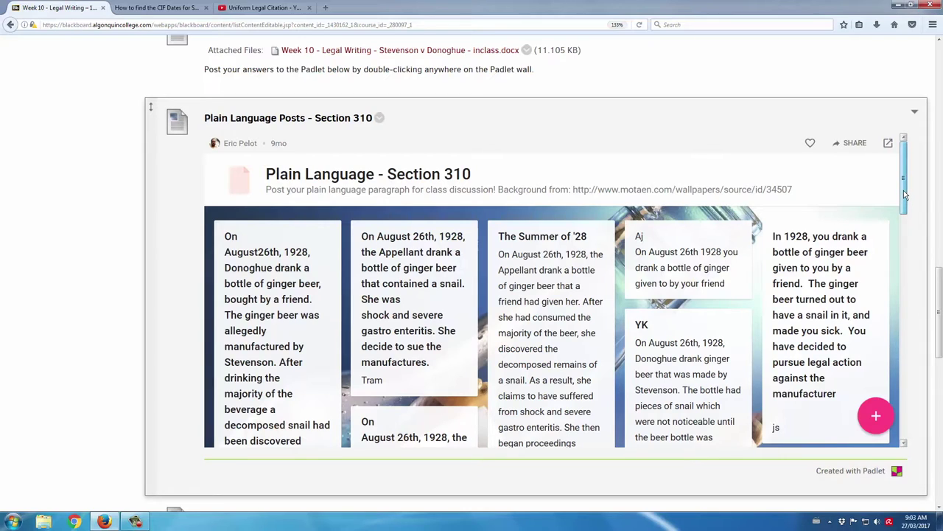
left_click_drag(905, 194, 925, 266)
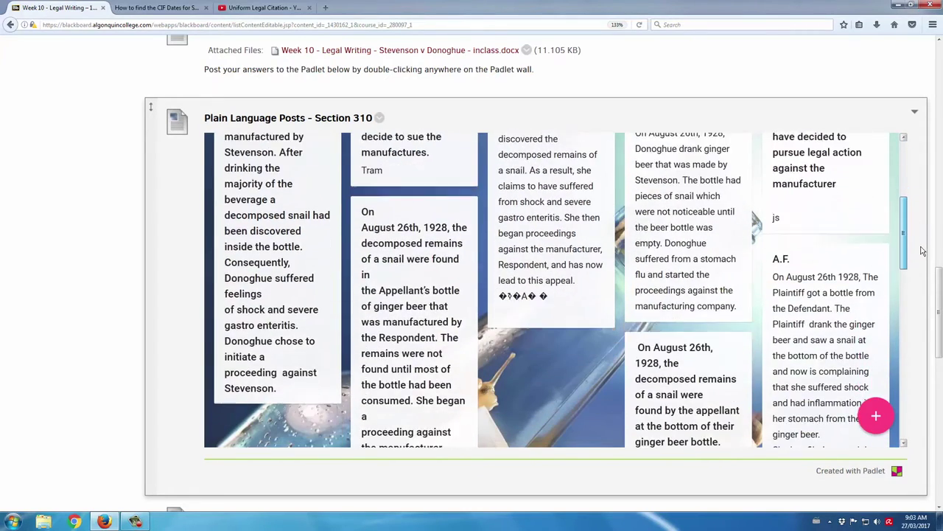
left_click_drag(925, 267, 904, 202)
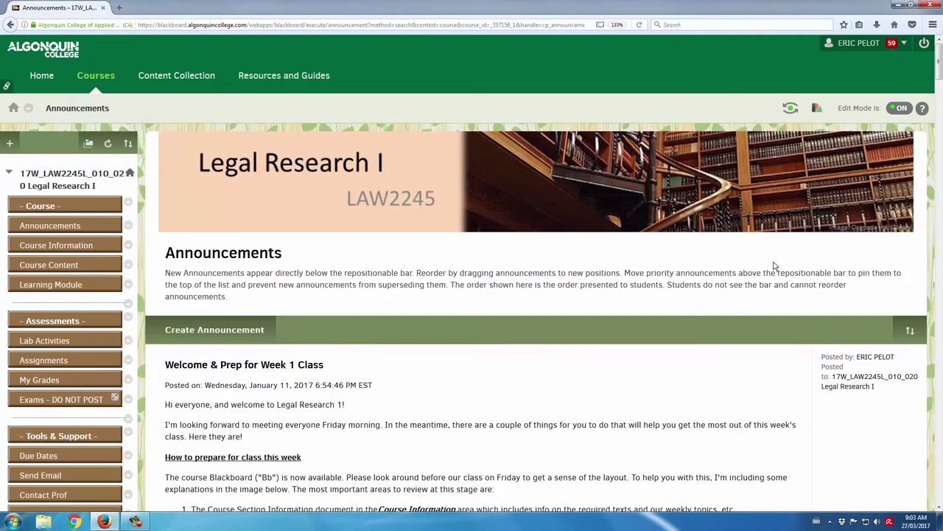